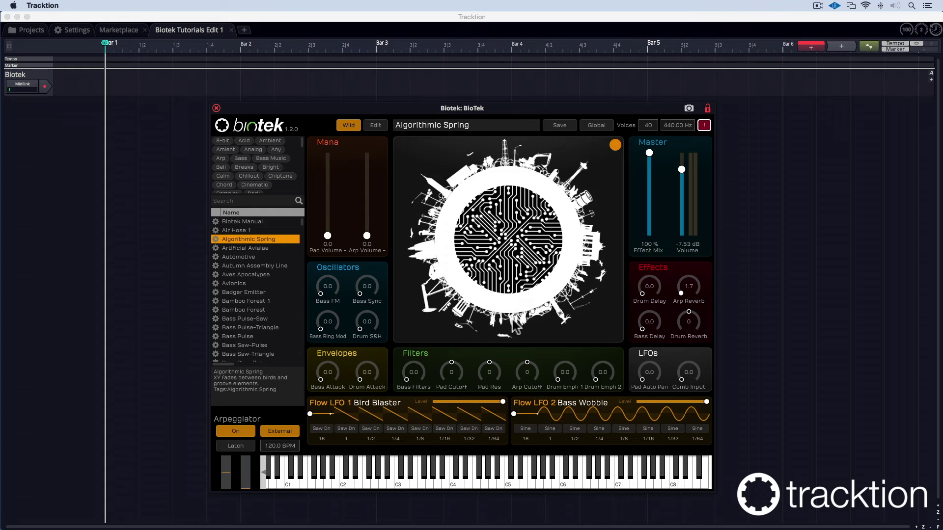
# Search the preset browser for 'defa' and load the TY Default preset.
pyautogui.click(379, 126)
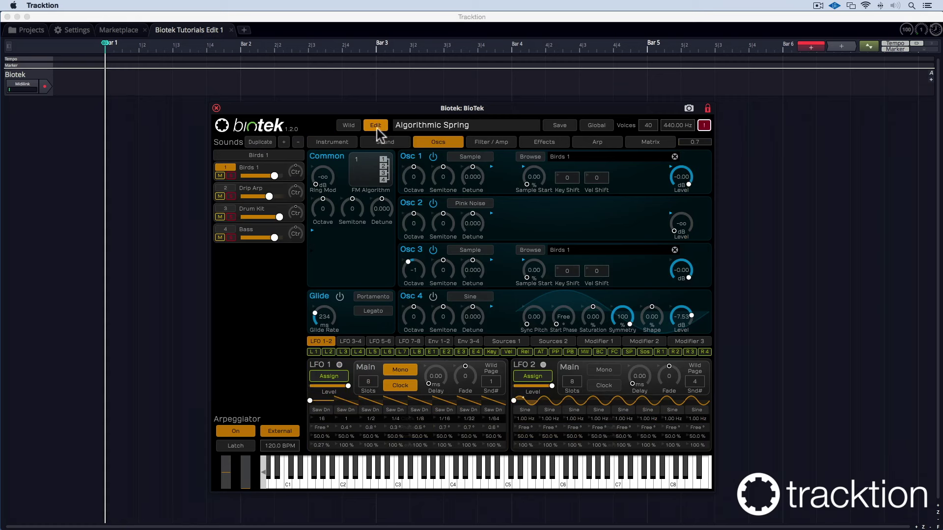
pyautogui.click(348, 125)
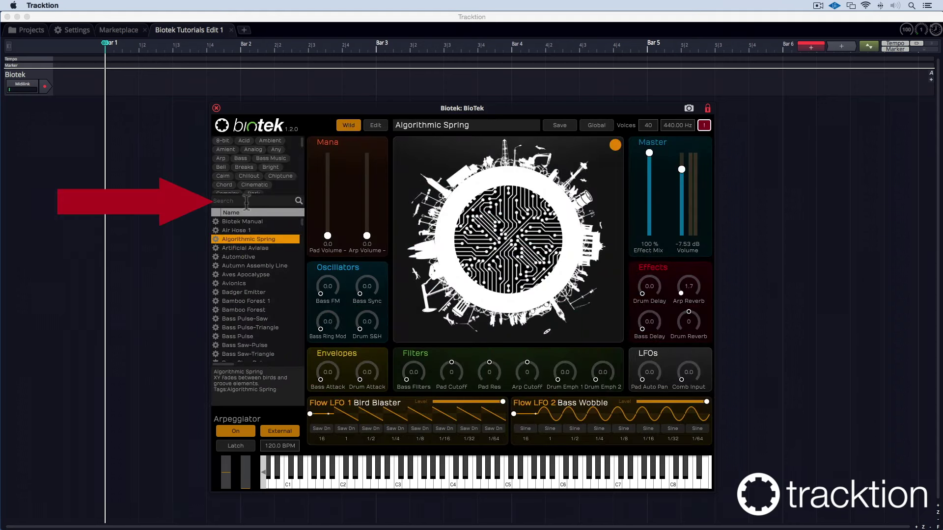
pyautogui.write('defa')
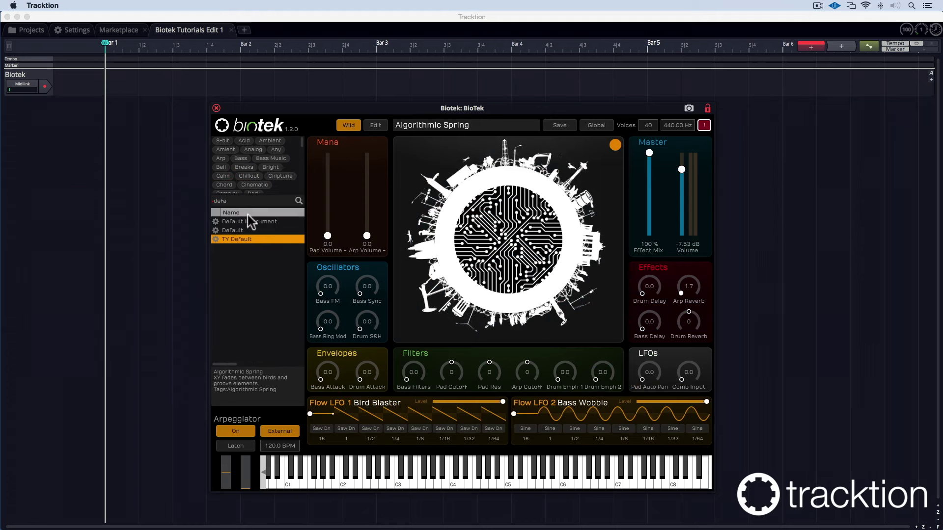
pyautogui.doubleClick(240, 240)
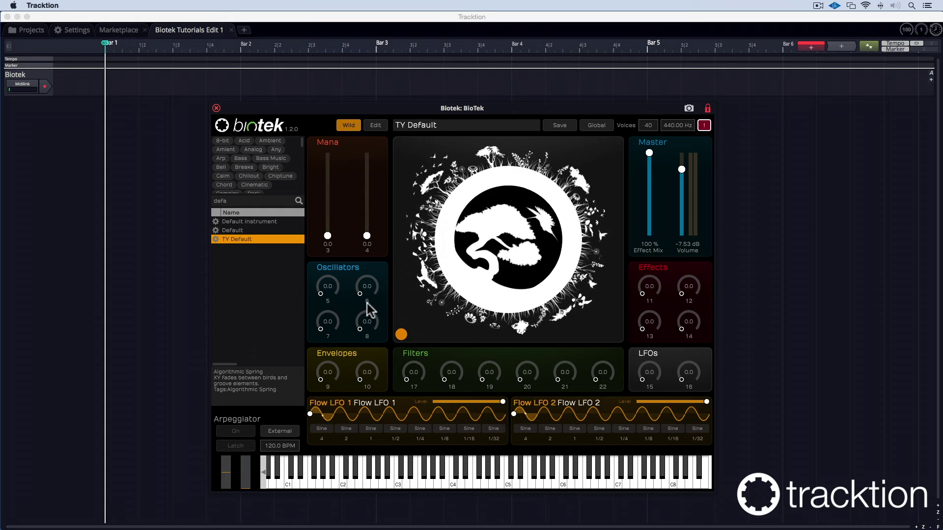
# Delete Sound 2 in the patch editor, leaving one sound with four sine oscillators.
pyautogui.click(376, 127)
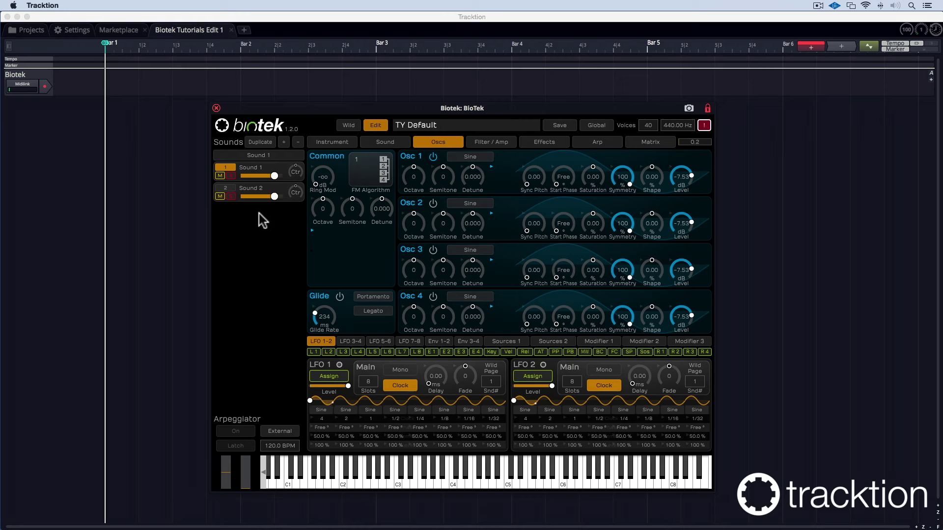
pyautogui.click(226, 189)
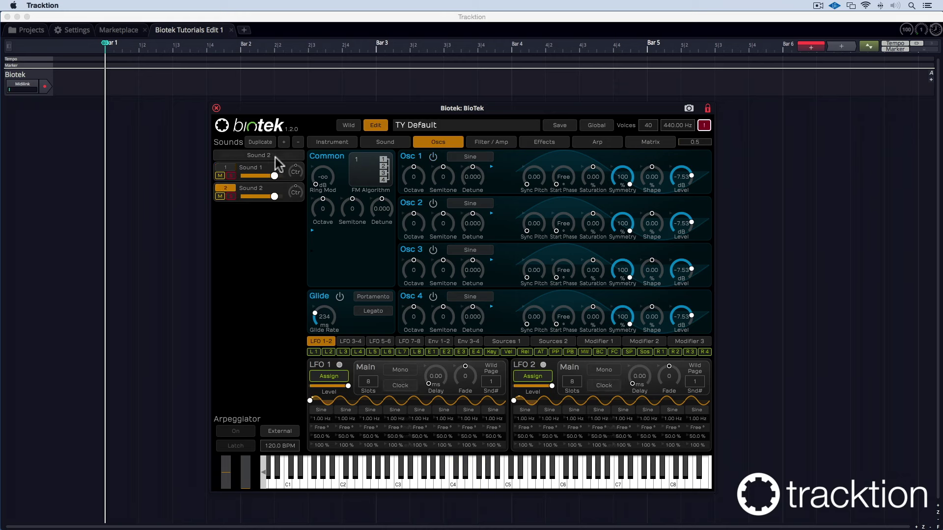
pyautogui.click(298, 142)
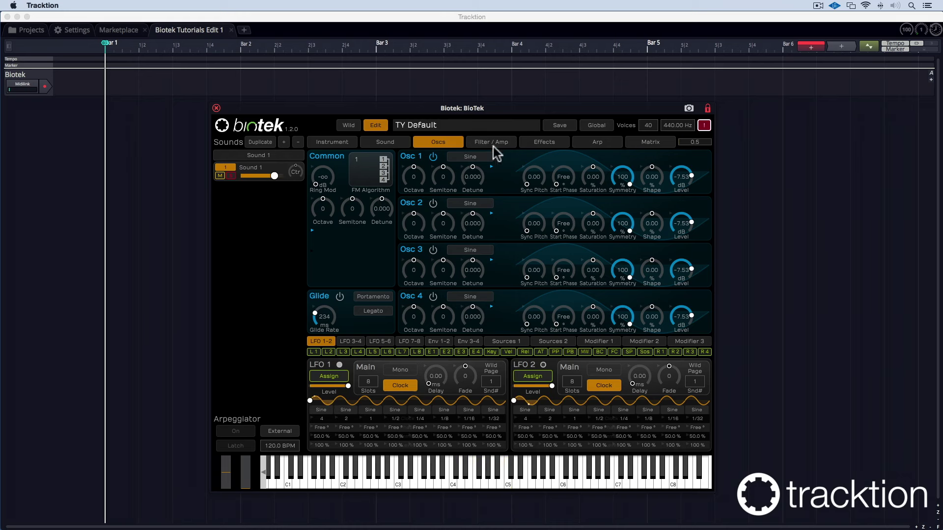
# Clear the 'defa' search and toggle the Bass tag off to show every preset.
pyautogui.click(333, 142)
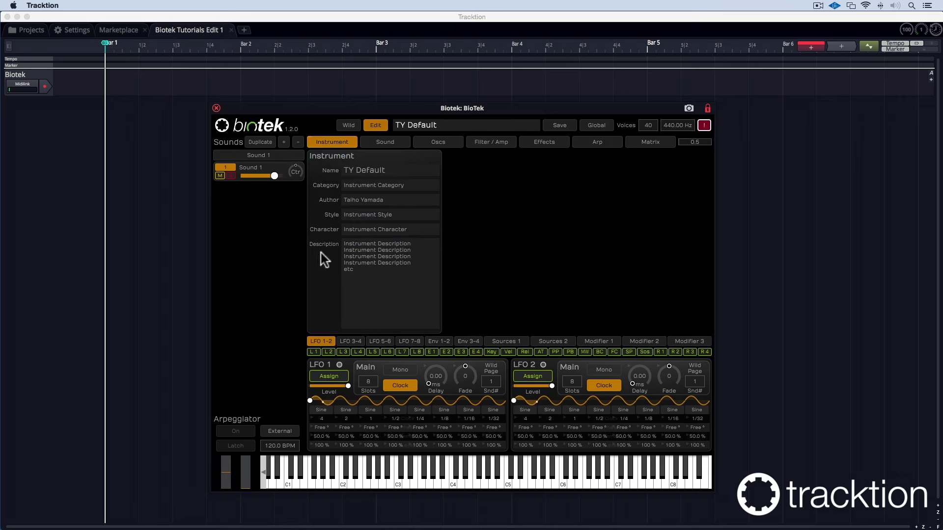
pyautogui.click(351, 126)
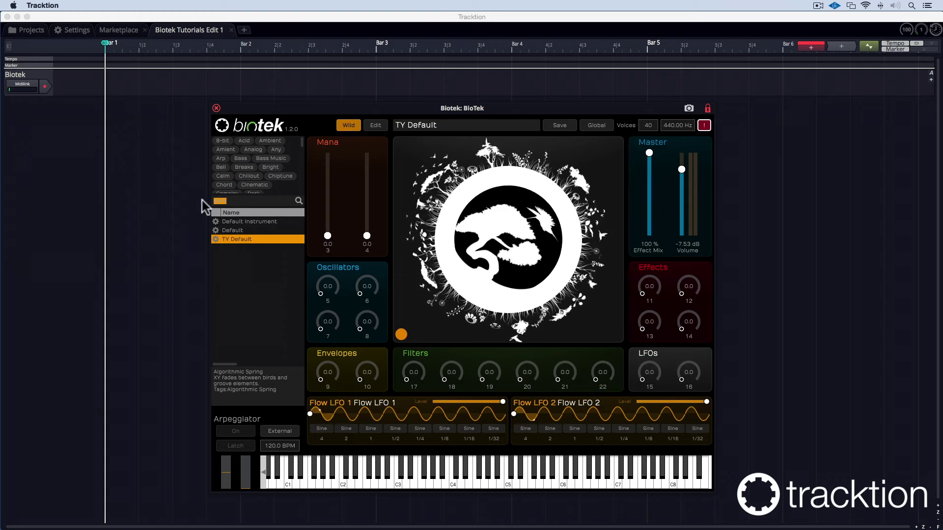
pyautogui.press('BackSpace')
pyautogui.press('BackSpace')
pyautogui.press('BackSpace')
pyautogui.press('BackSpace')
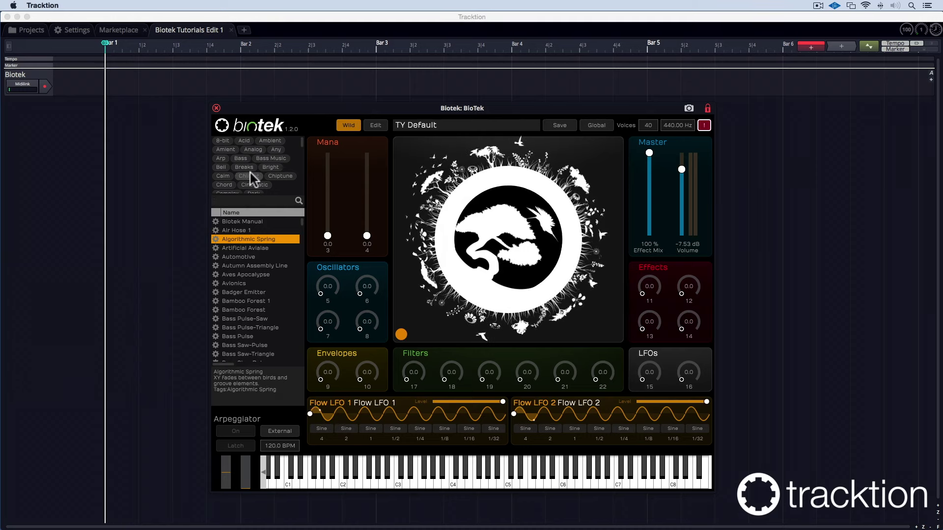
pyautogui.click(240, 159)
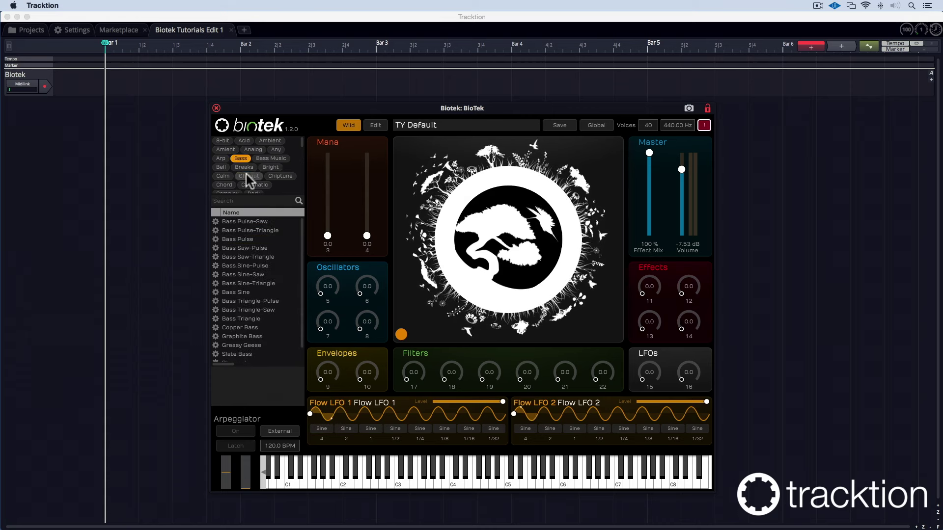
pyautogui.click(241, 158)
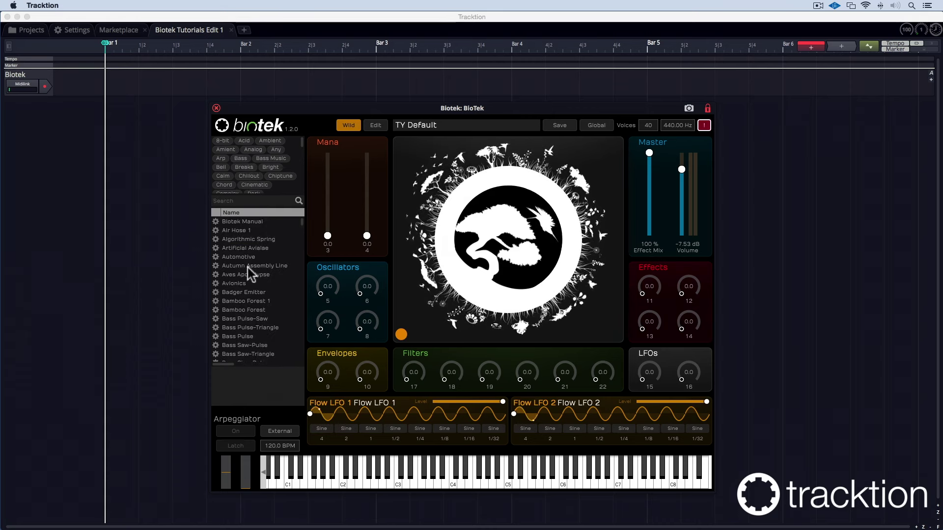
# View the Sound, Oscs, Filter/Amp and Effects pages, ending on Arp (Up, 1/8, 100%).
pyautogui.click(367, 125)
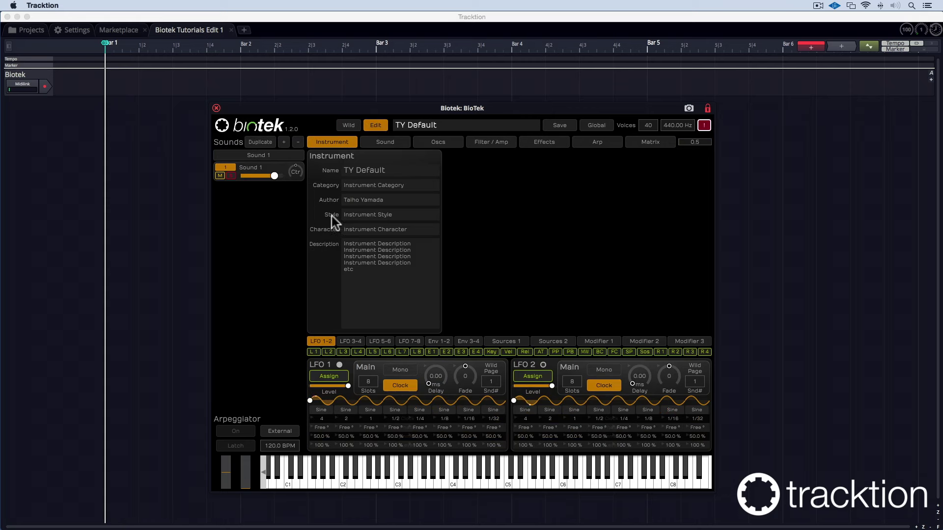
pyautogui.click(383, 143)
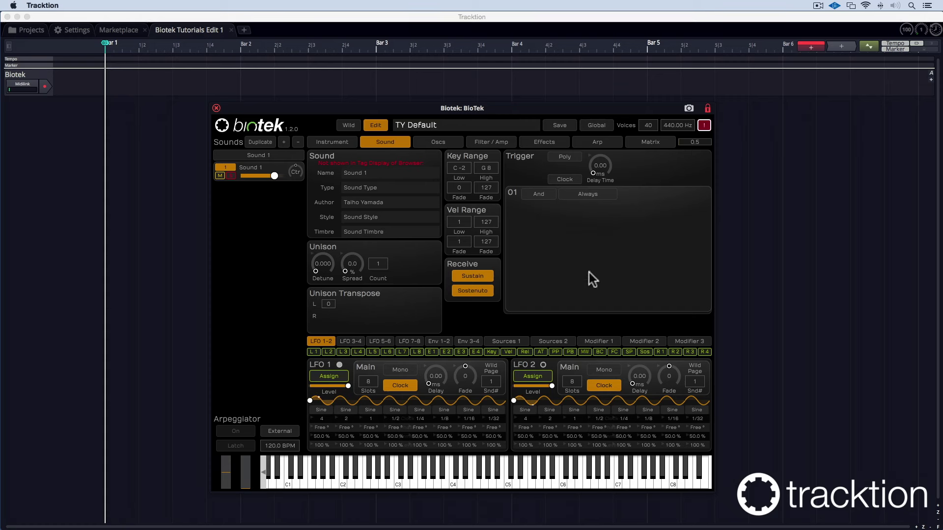
pyautogui.click(440, 142)
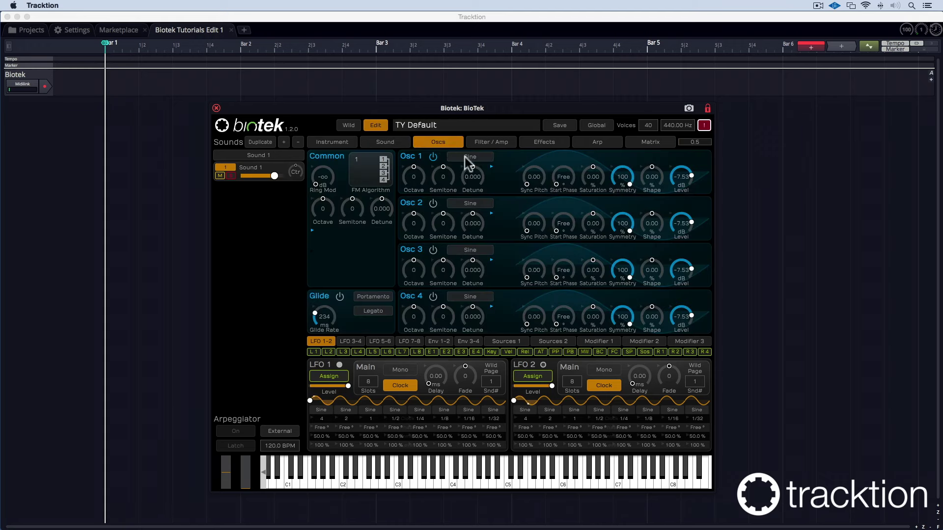
pyautogui.click(486, 142)
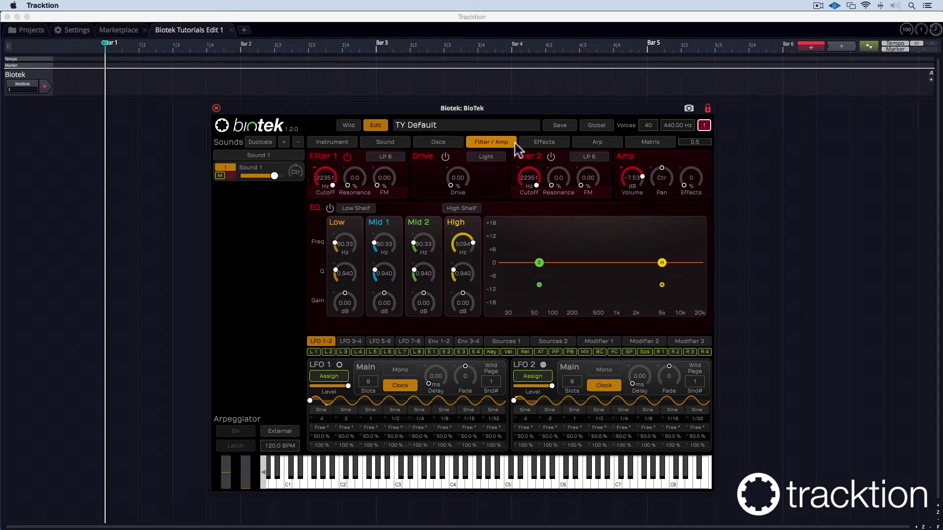
pyautogui.click(549, 142)
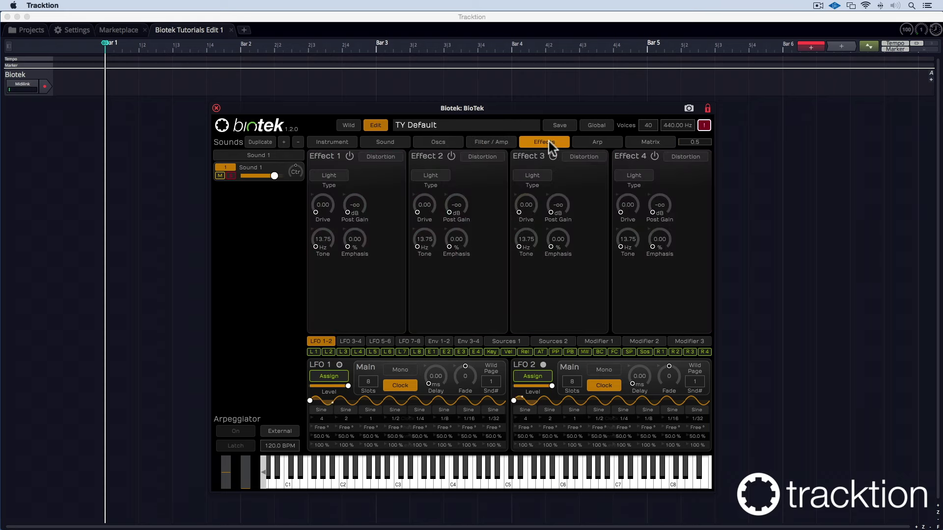
pyautogui.click(594, 144)
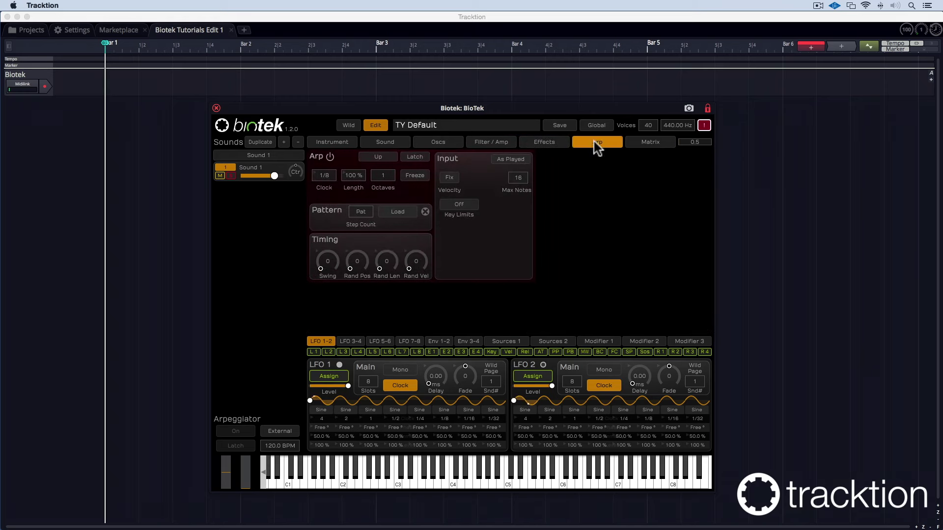
# Show the modulation matrix and page through LFOs 3-8 and envelopes 1-4.
pyautogui.click(645, 143)
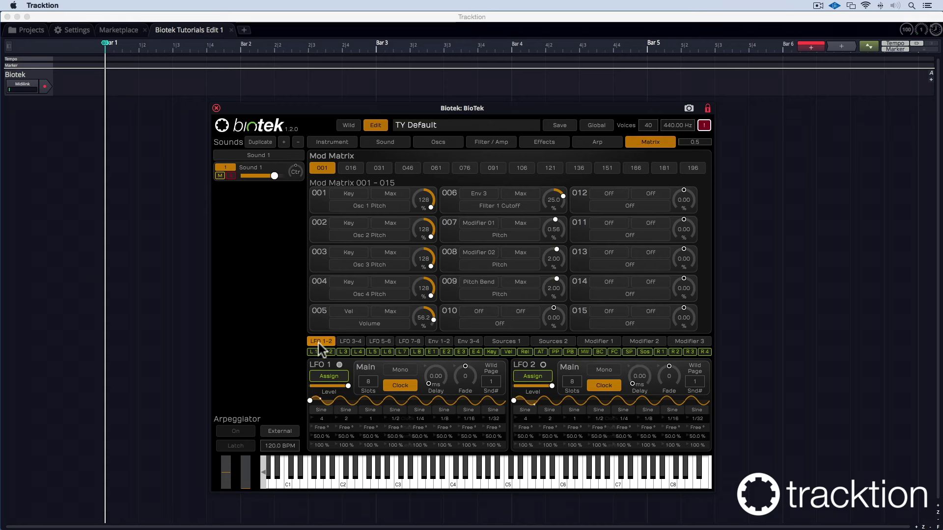
pyautogui.click(348, 341)
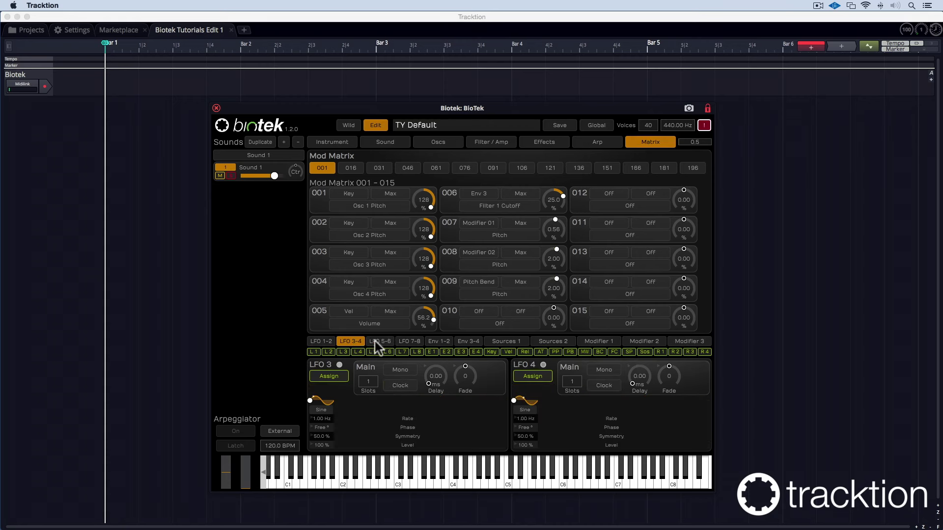
pyautogui.click(375, 341)
pyautogui.click(411, 340)
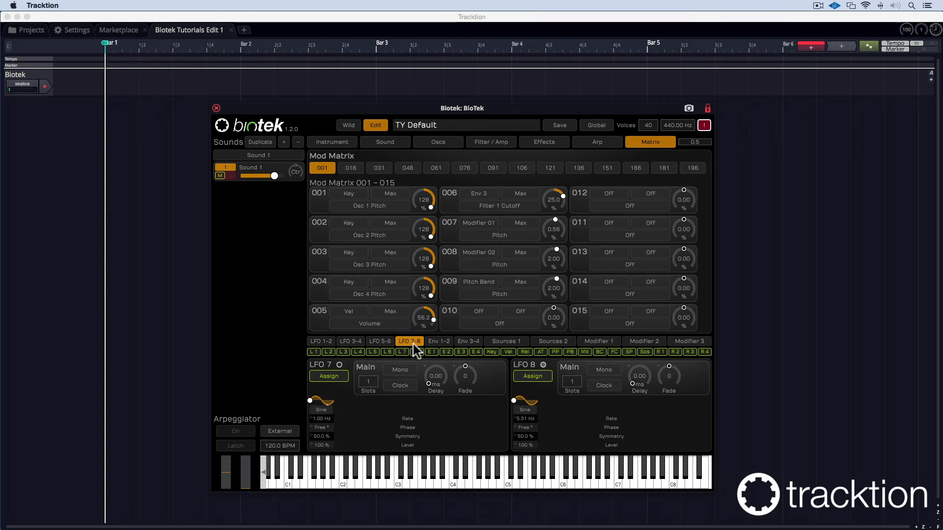
pyautogui.click(442, 341)
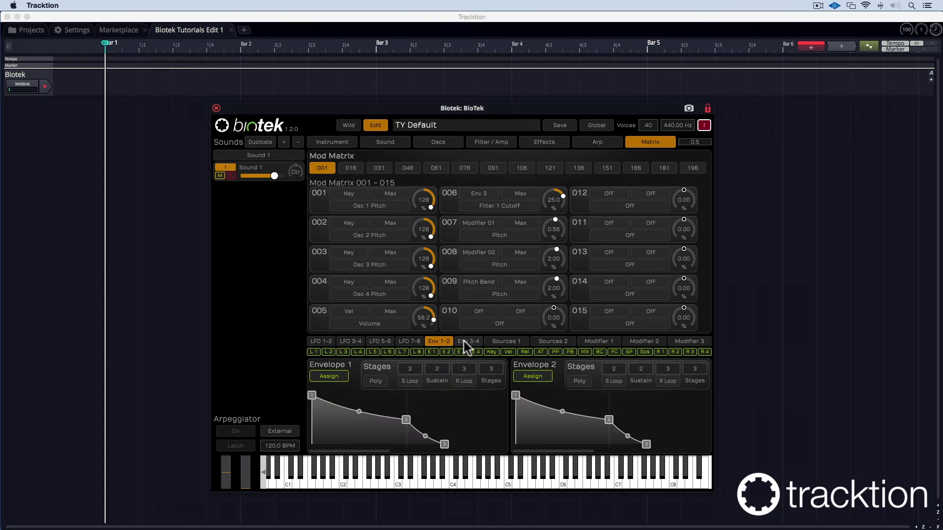
pyautogui.click(463, 341)
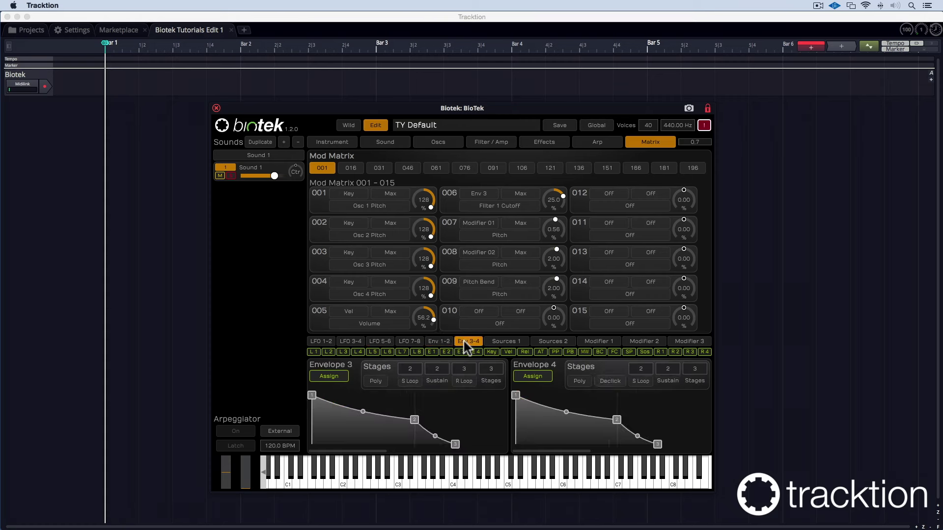
# Browse both modulation source pages and modifiers 01-30, then return to LFO 1 and 2.
pyautogui.click(505, 341)
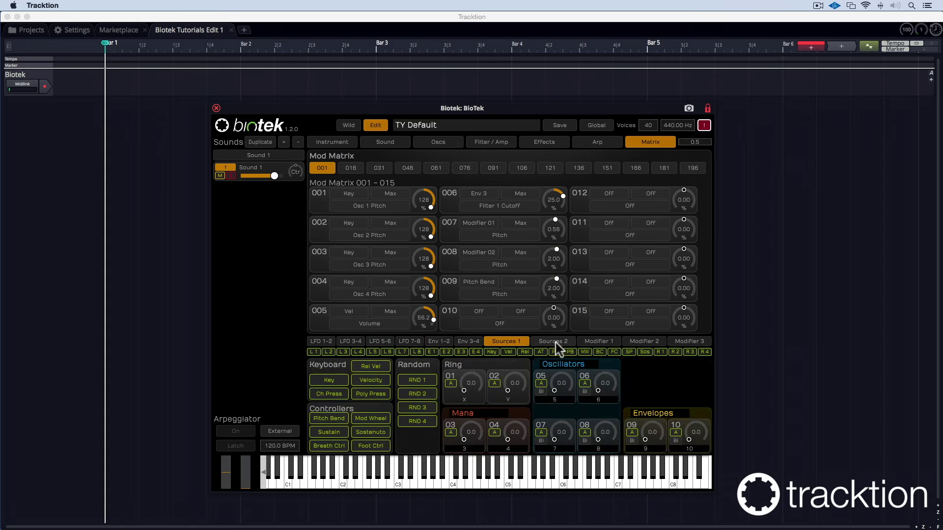
pyautogui.click(555, 342)
pyautogui.click(502, 340)
pyautogui.click(594, 340)
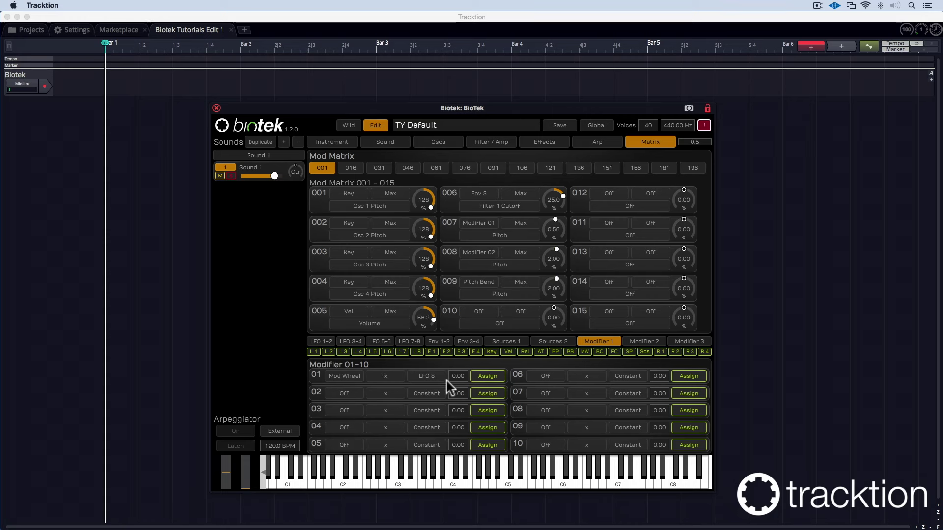
pyautogui.click(637, 341)
pyautogui.click(683, 340)
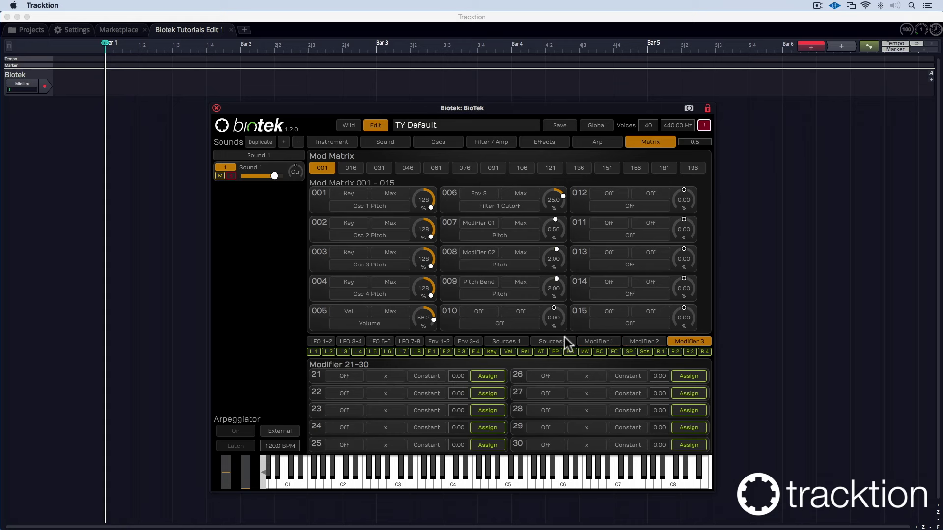
pyautogui.click(323, 341)
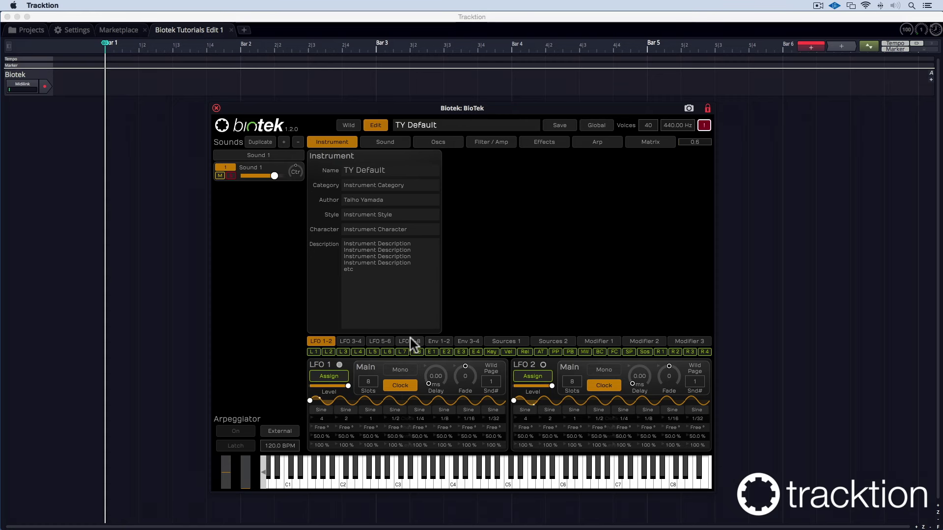
# Rename the patch 'First Try' and save it to the Instruments folder.
pyautogui.click(438, 126)
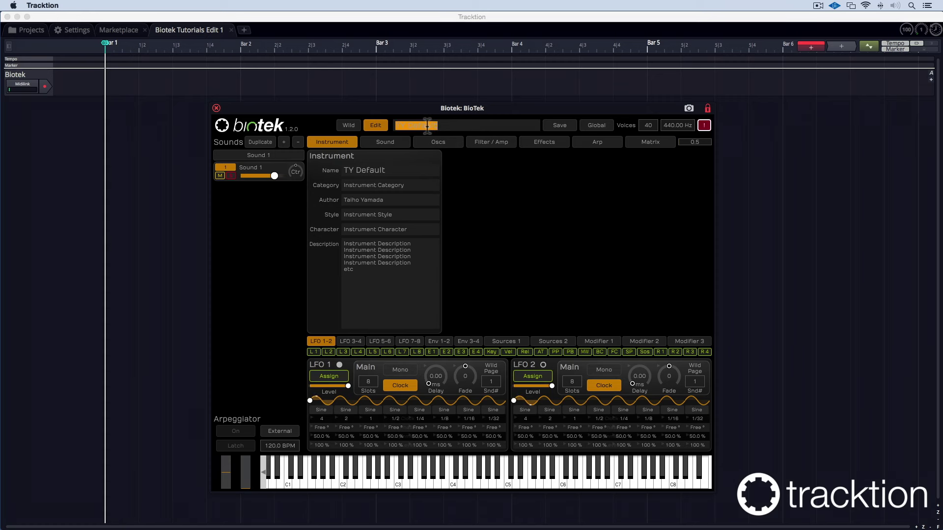
pyautogui.write('First Try')
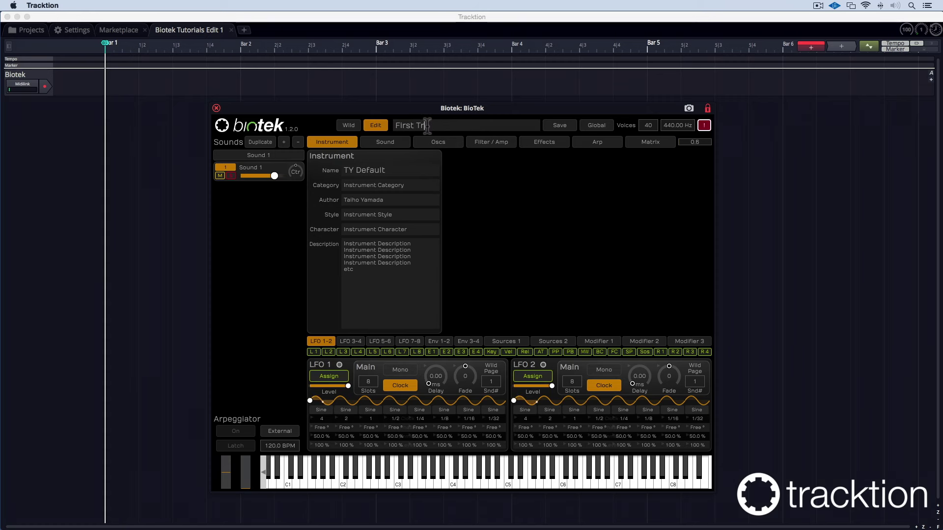
pyautogui.click(562, 126)
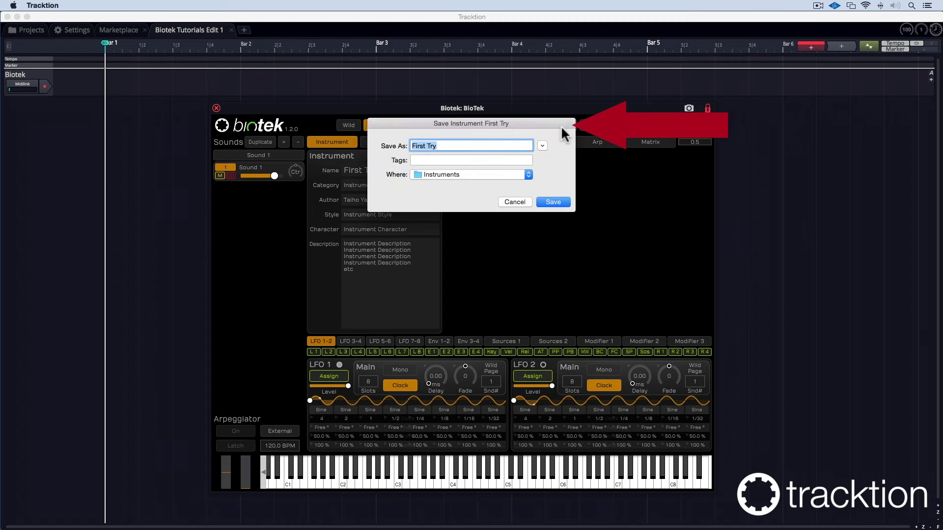
pyautogui.click(552, 203)
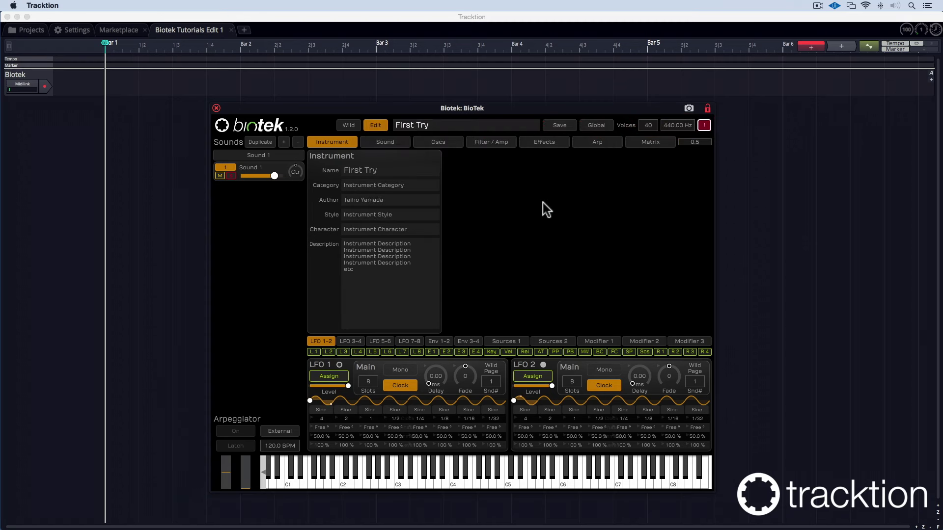
# Sort the preset list by name and scroll up to find First Try.
pyautogui.click(346, 125)
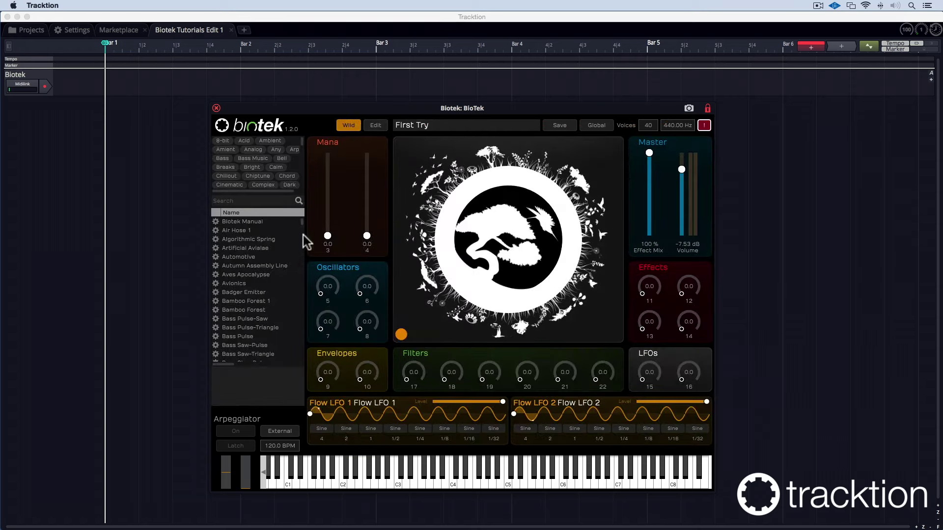
pyautogui.moveTo(301, 223); pyautogui.dragTo(300, 363)
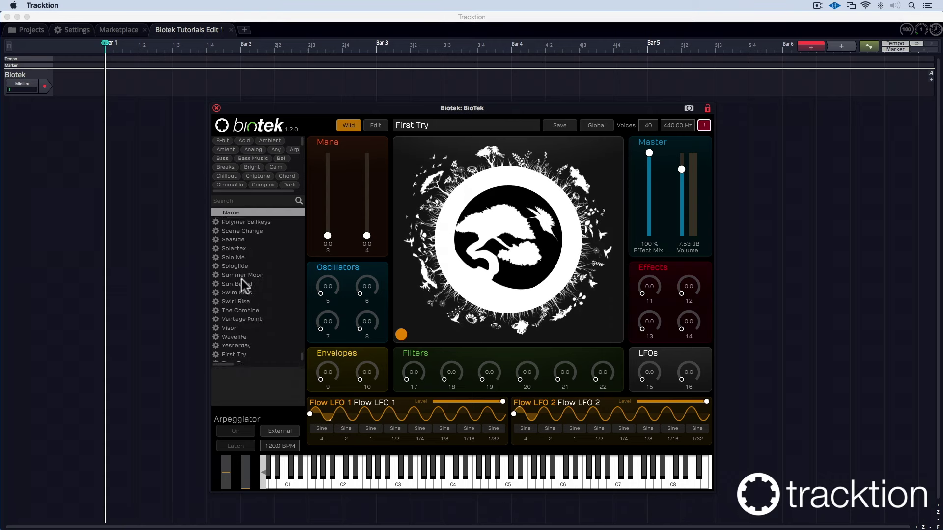
pyautogui.click(238, 210)
pyautogui.scroll(15, 251, 243)
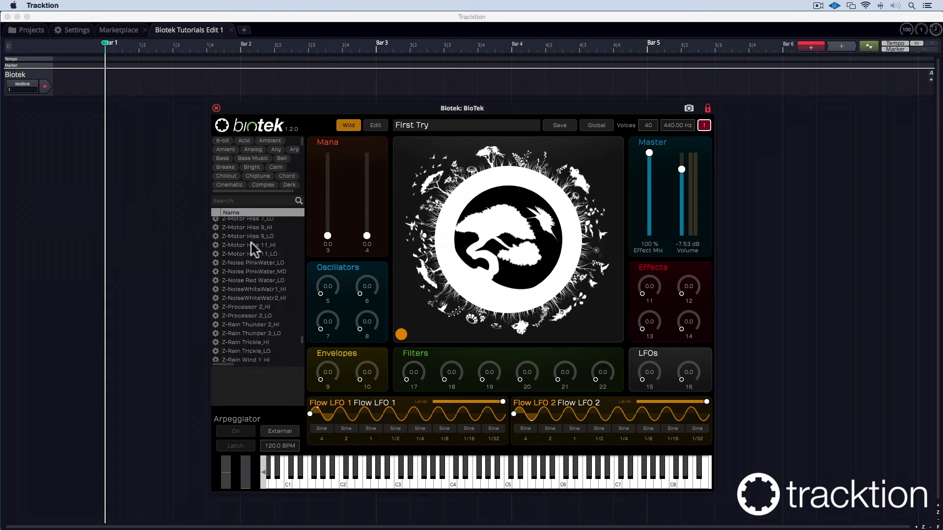
pyautogui.scroll(20, 251, 243)
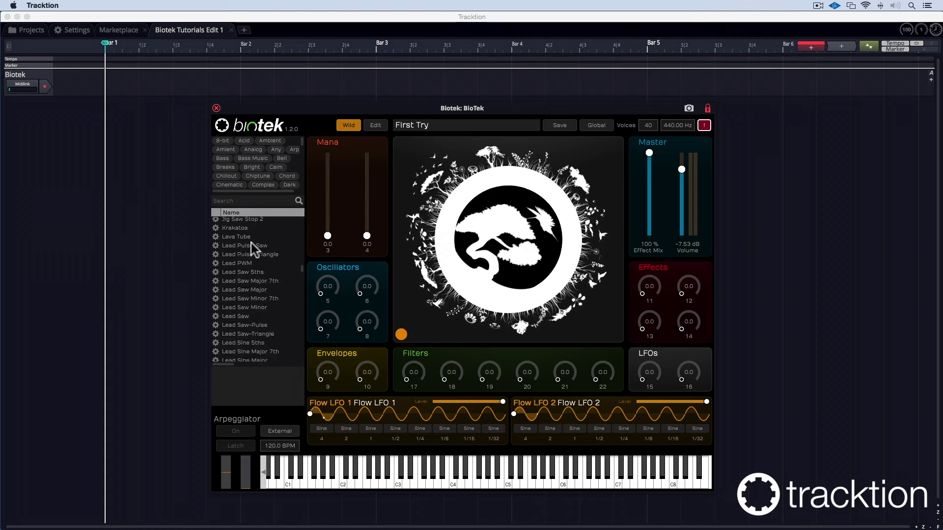
pyautogui.scroll(15, 251, 244)
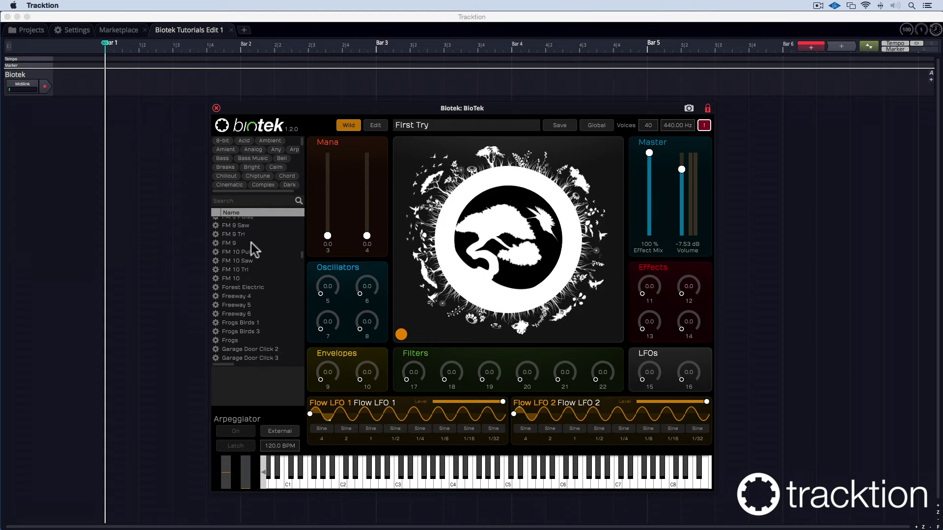